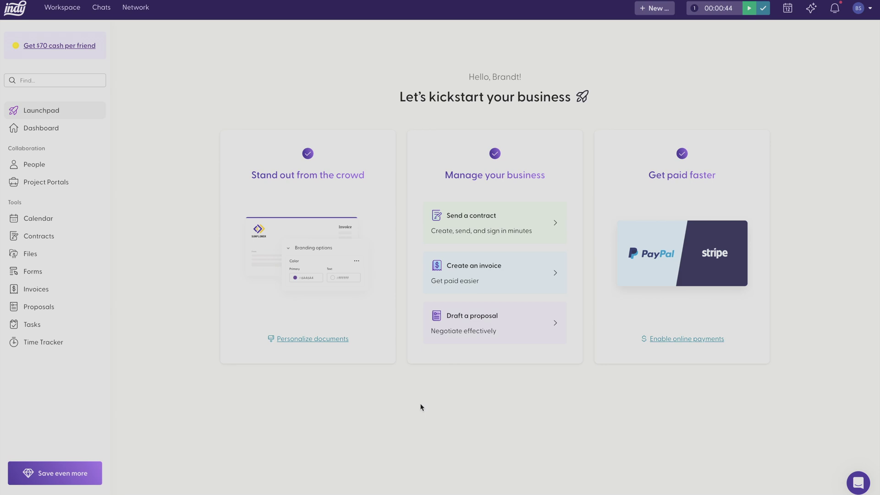
# From the Project Portals overview, start a new project to bring up the template choices.
pyautogui.click(65, 189)
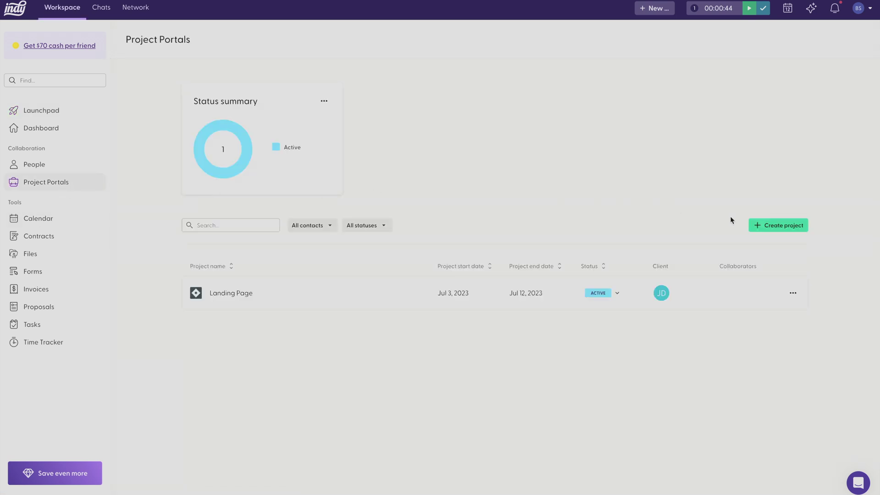
pyautogui.click(773, 225)
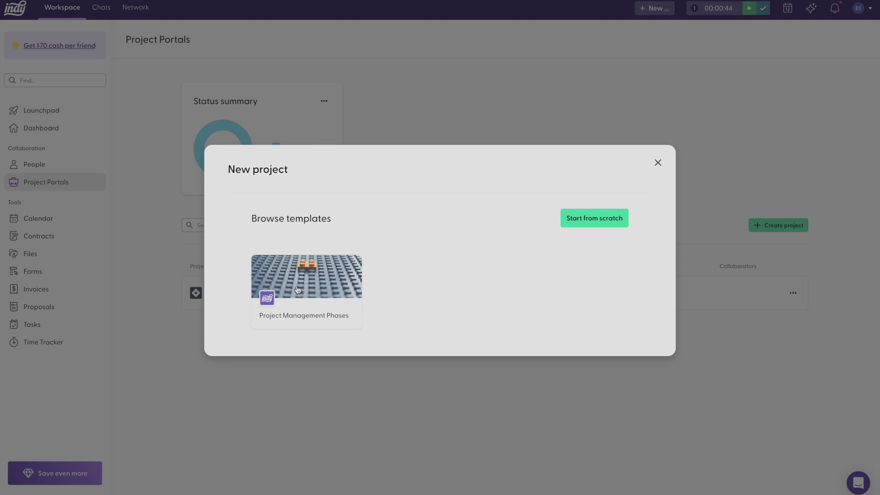
# Start a blank project named 'Landing Page' for Sample Client, ending Sep 22, 2023.
pyautogui.click(590, 227)
pyautogui.write('Landing Page')
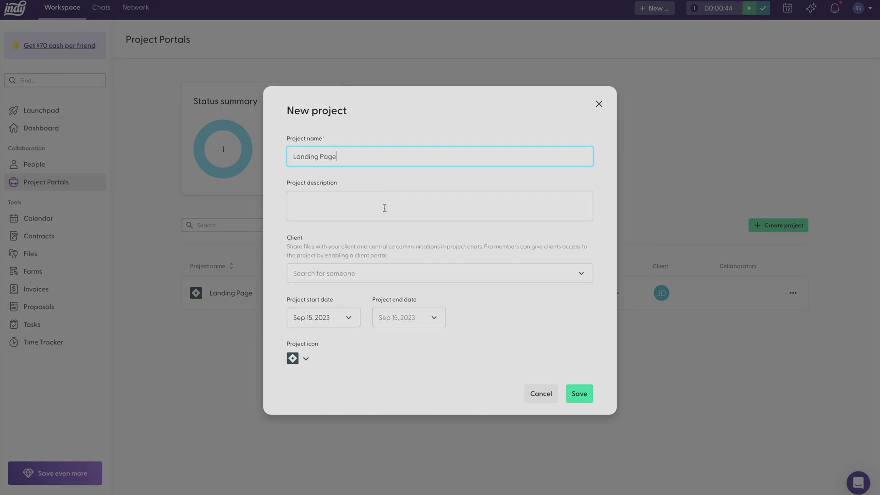
pyautogui.click(414, 275)
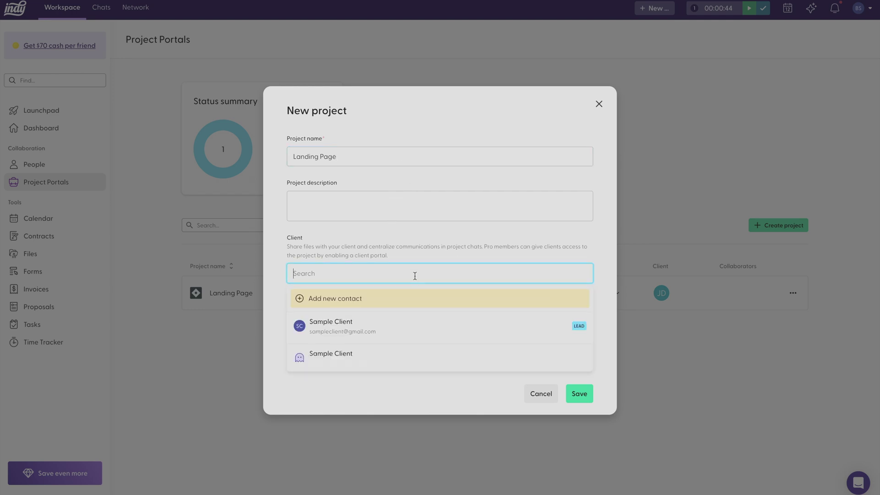
pyautogui.click(429, 323)
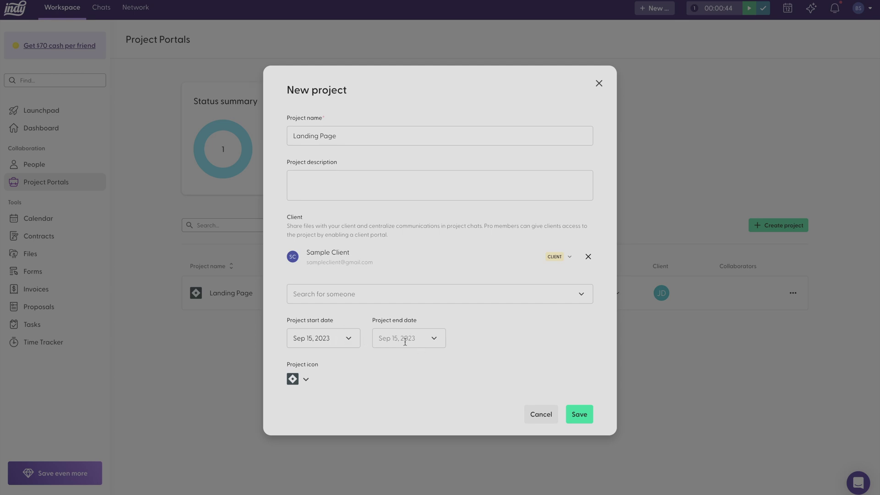
pyautogui.click(425, 343)
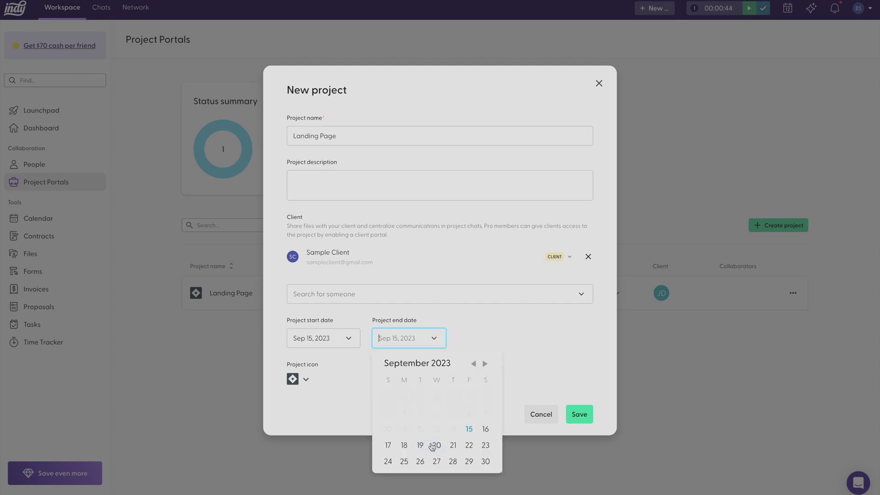
pyautogui.click(468, 449)
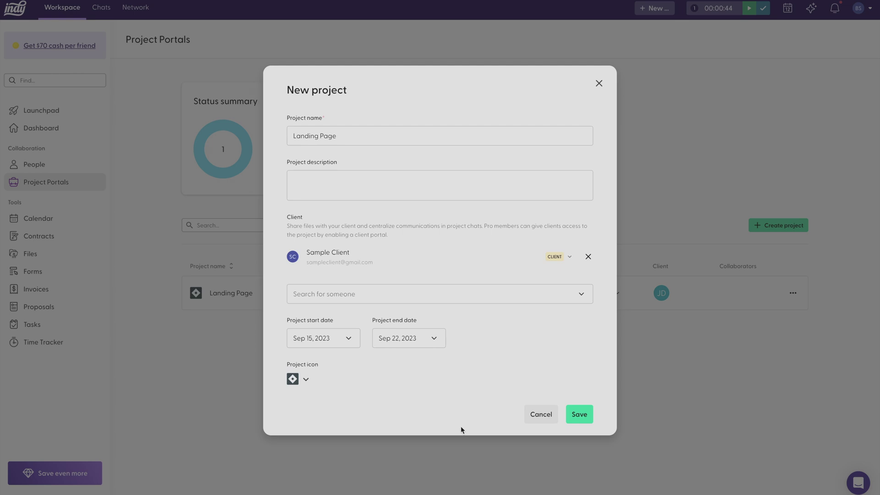
# Review the project icon options, keep the default icon, and save the project.
pyautogui.click(305, 379)
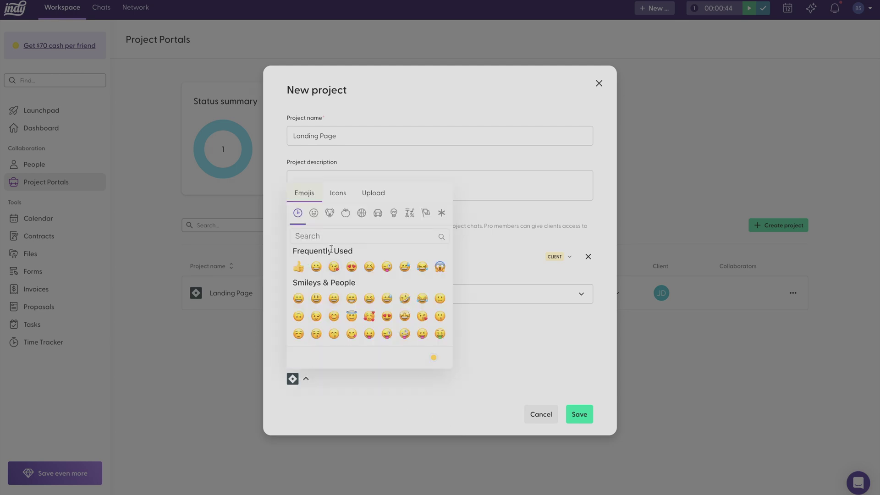
pyautogui.click(365, 200)
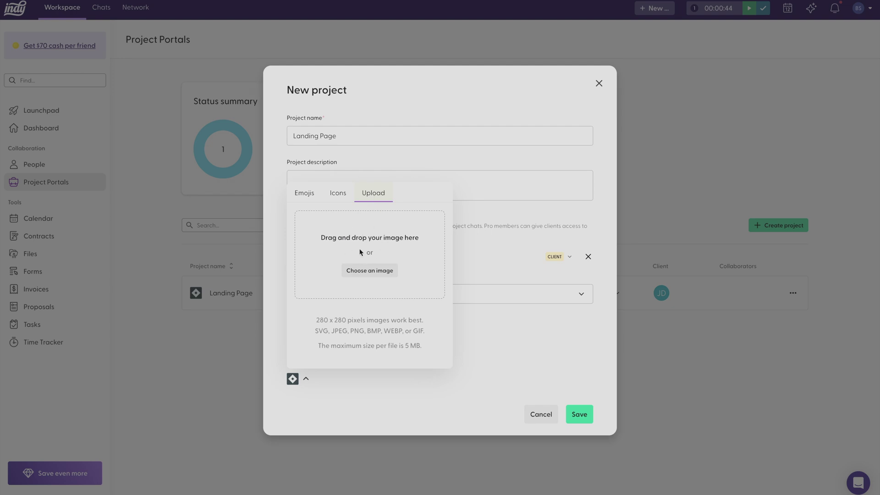
pyautogui.click(520, 380)
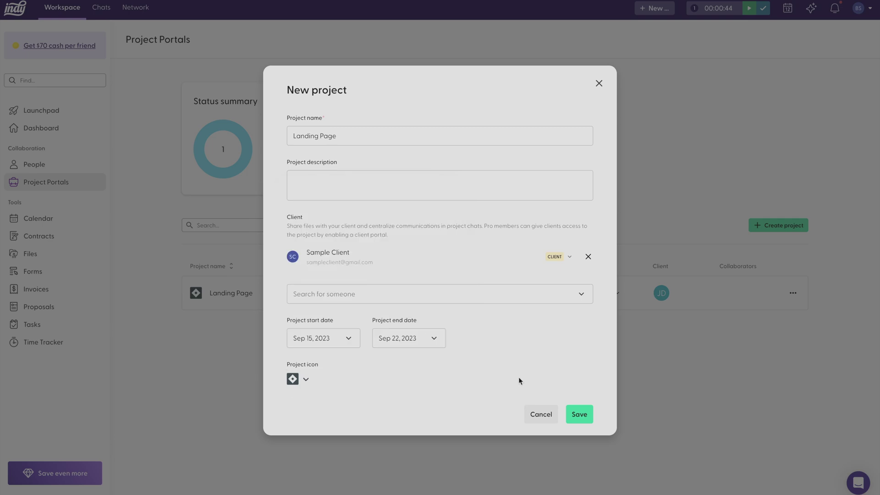
pyautogui.click(579, 415)
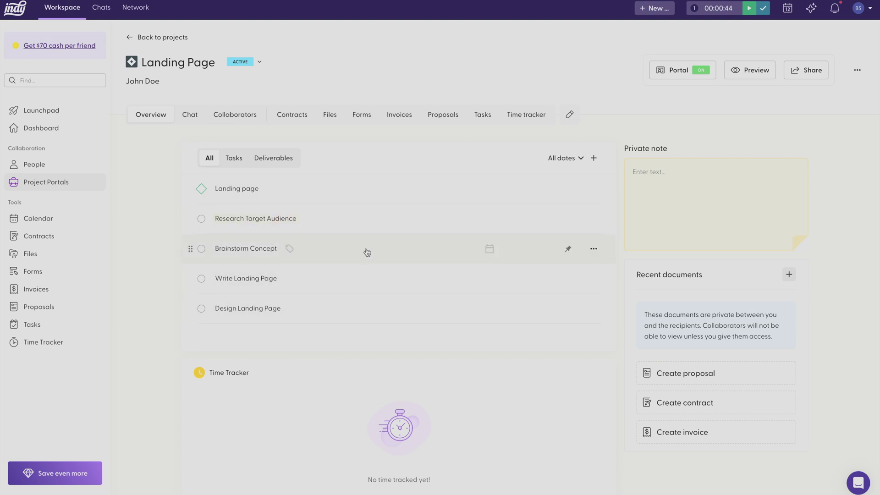
pyautogui.scroll(-2, 354, 292)
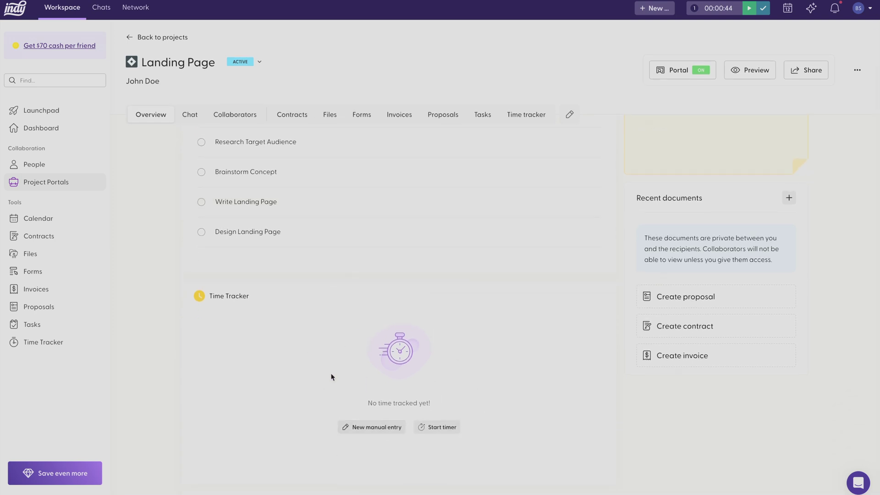
pyautogui.scroll(2, 480, 355)
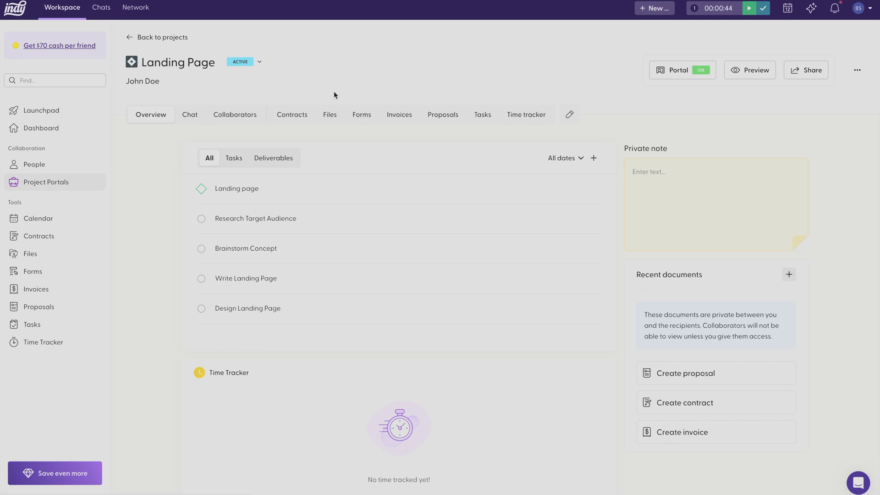
pyautogui.click(172, 112)
pyautogui.click(45, 325)
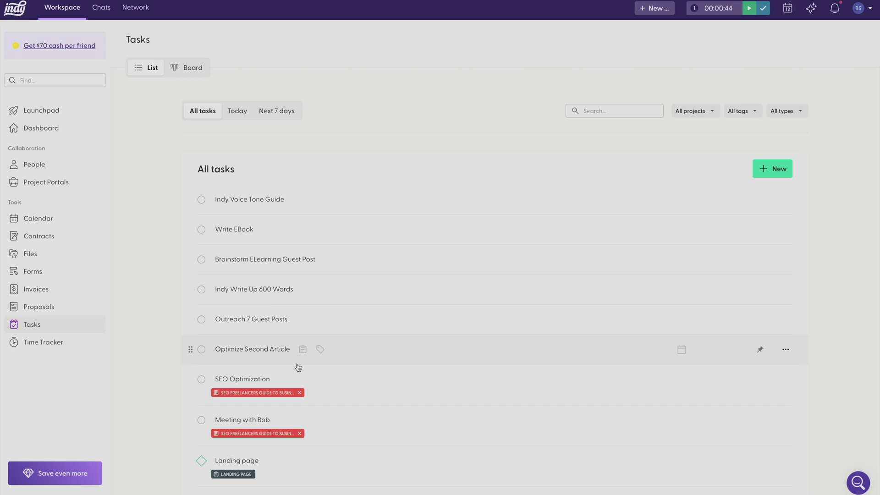
pyautogui.click(65, 185)
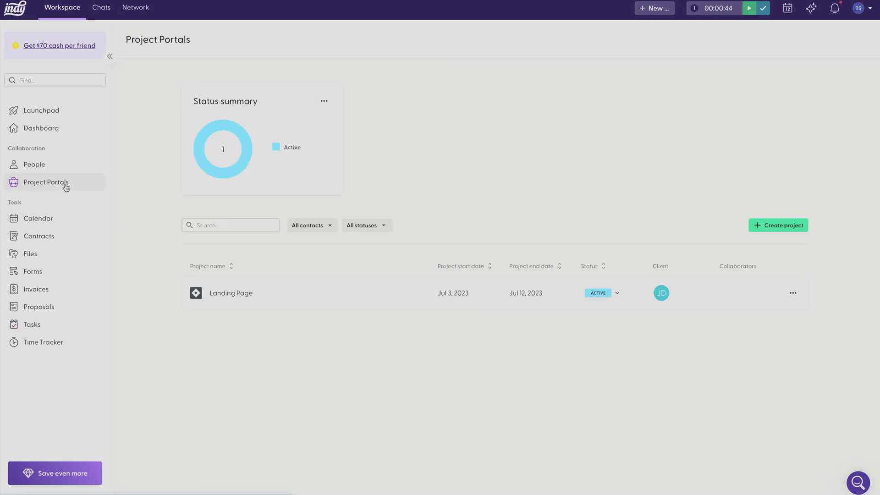
pyautogui.click(281, 293)
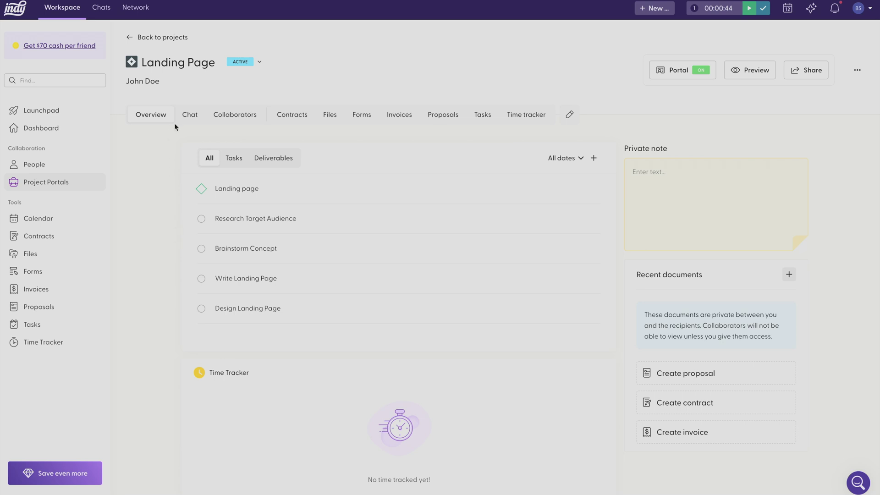
# Open the Landing Page project's Chat to see the client's 'Loved the new design!' message.
pyautogui.click(187, 121)
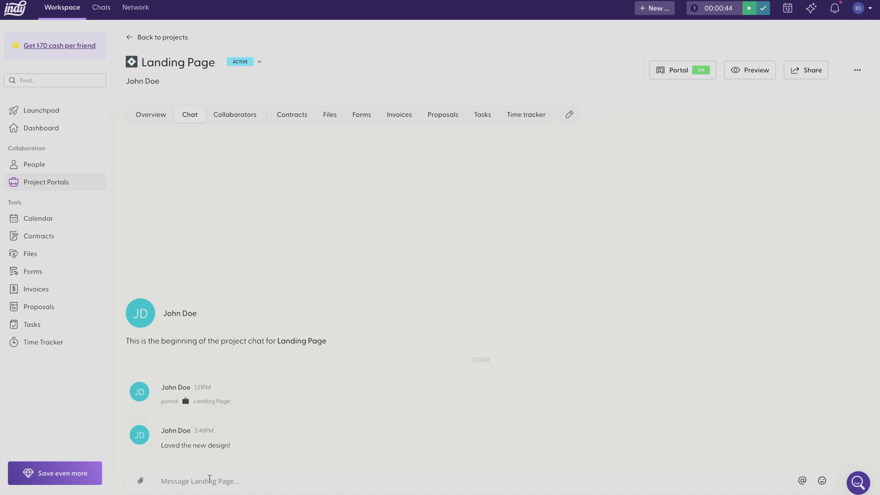
# View the project's collaborators and check the client member's role options without changing them.
pyautogui.click(234, 120)
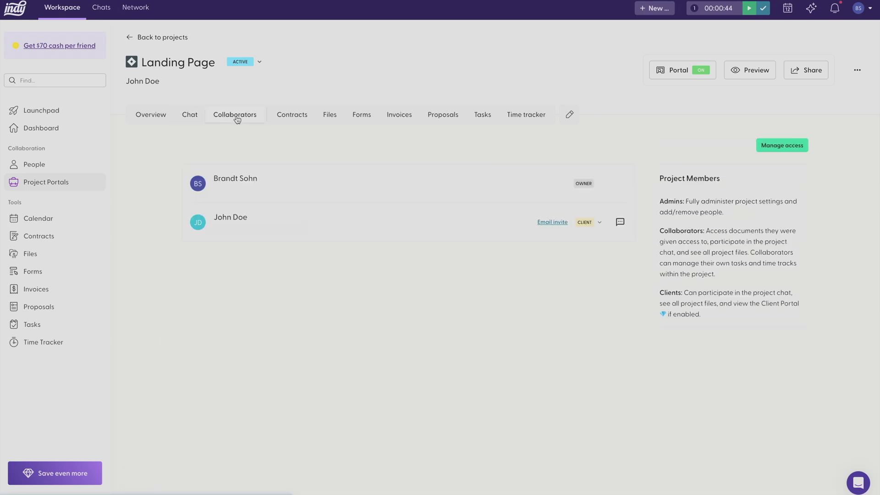
pyautogui.click(597, 229)
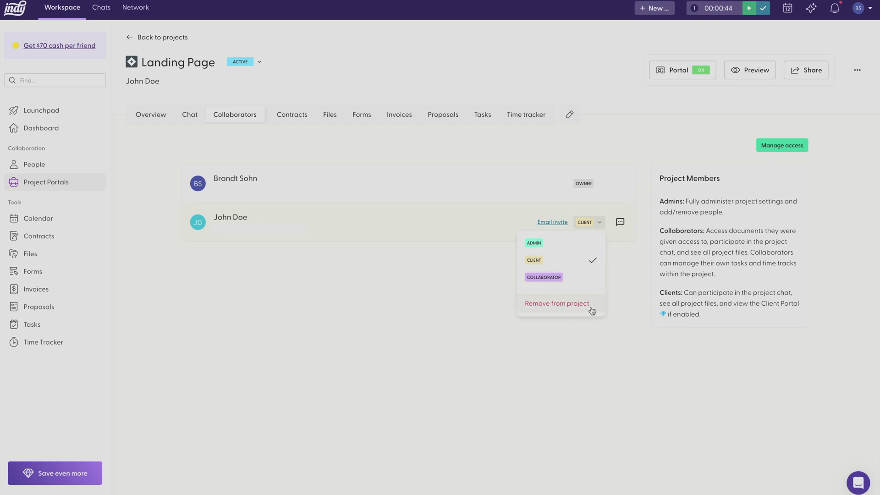
pyautogui.click(624, 310)
# Look at Manage access and the add-person contact list, then close without changes.
pyautogui.click(782, 145)
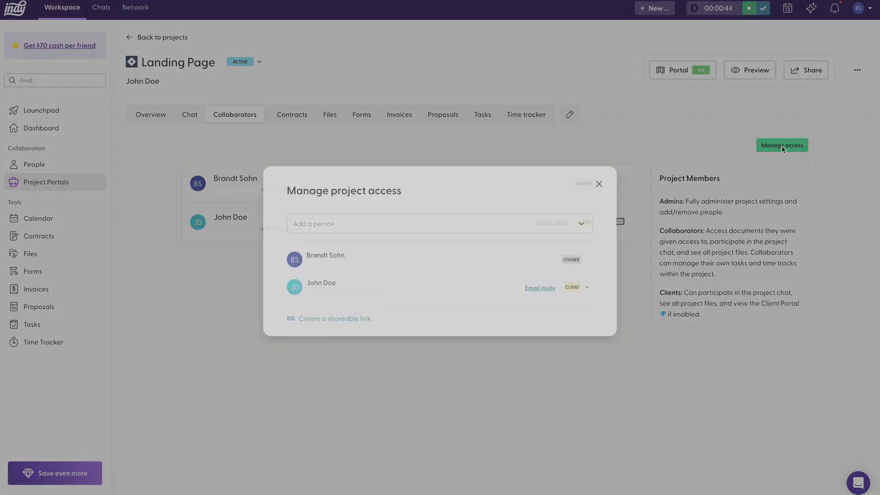
pyautogui.click(469, 222)
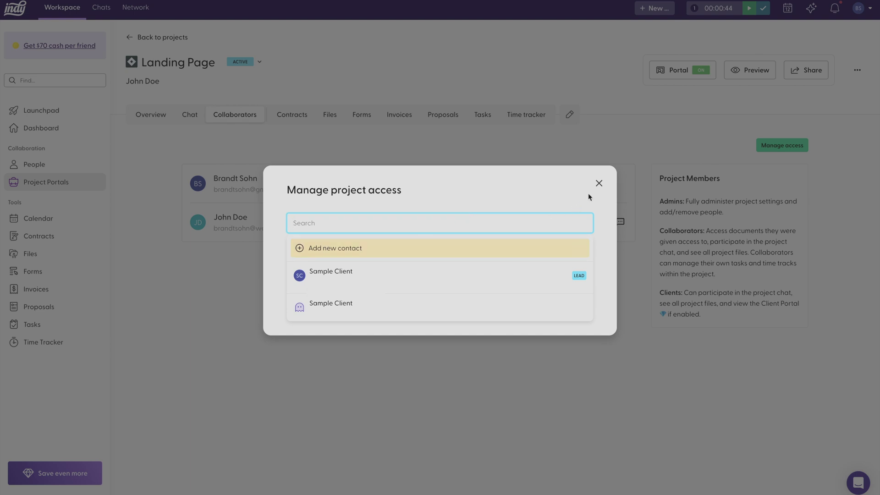
pyautogui.click(598, 184)
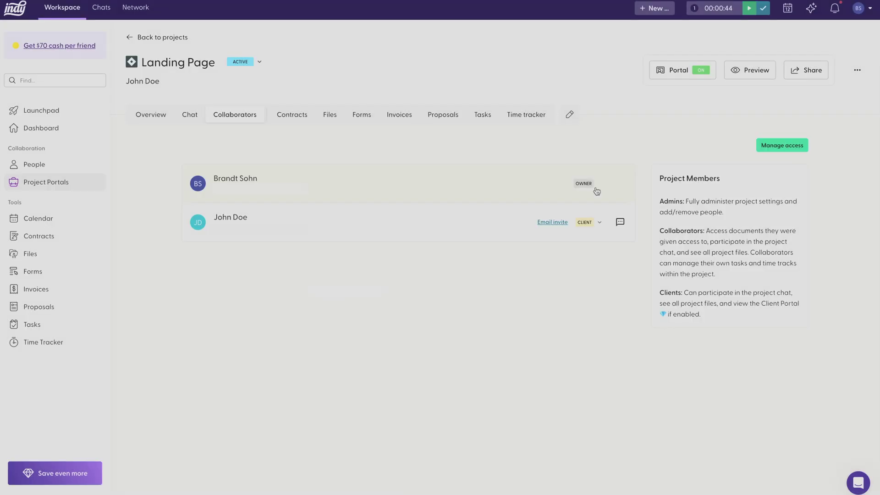
# Browse Contracts, Files, Forms, Invoices, Proposals and Tasks, ending on the Time tracker (0h 00m).
pyautogui.click(299, 119)
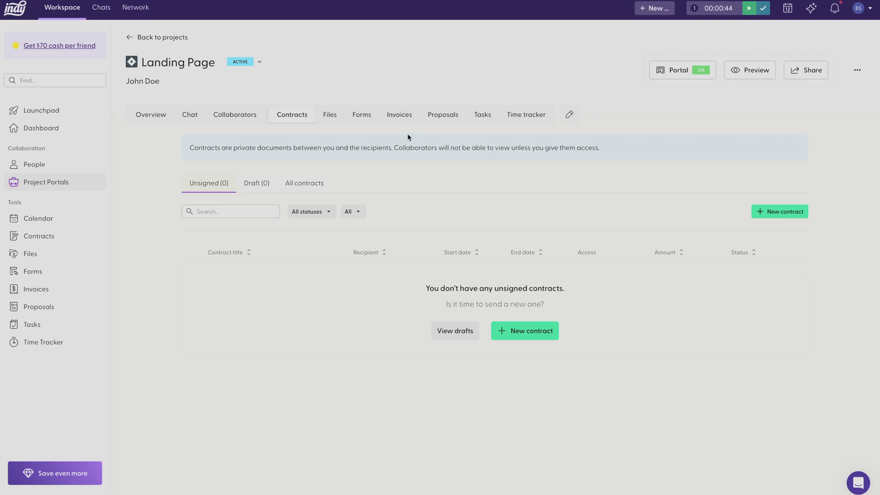
pyautogui.click(331, 115)
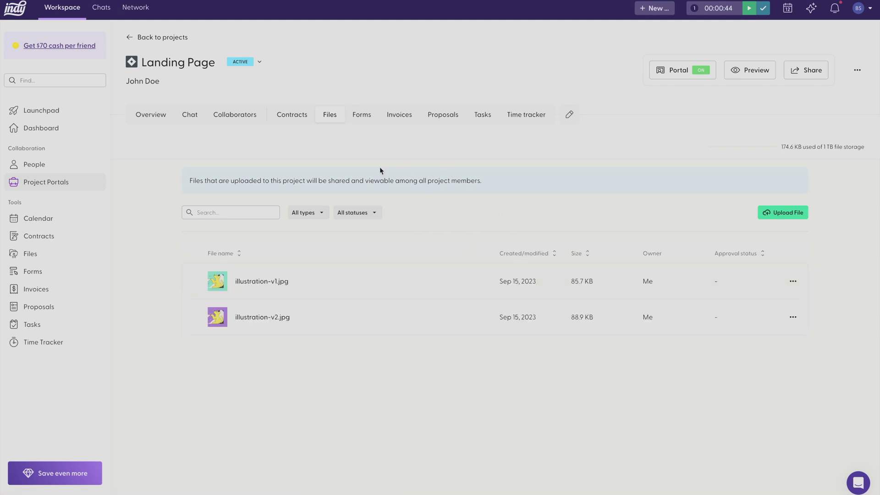
pyautogui.click(362, 113)
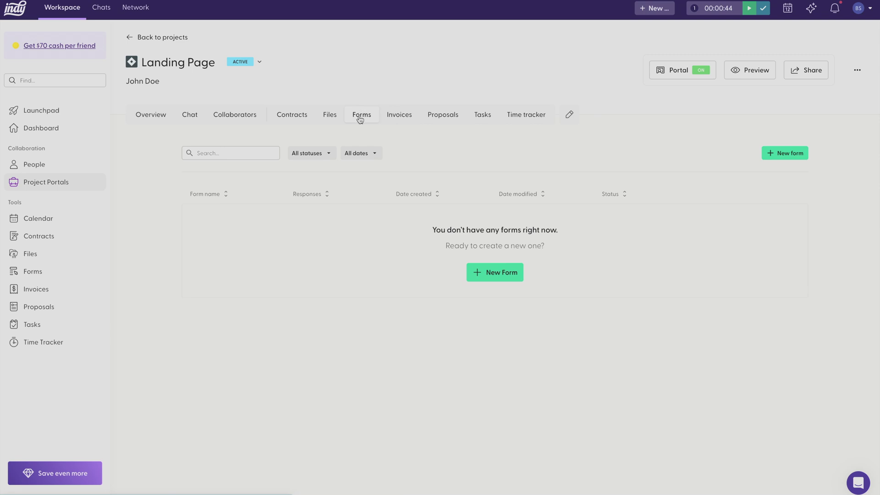
pyautogui.click(404, 123)
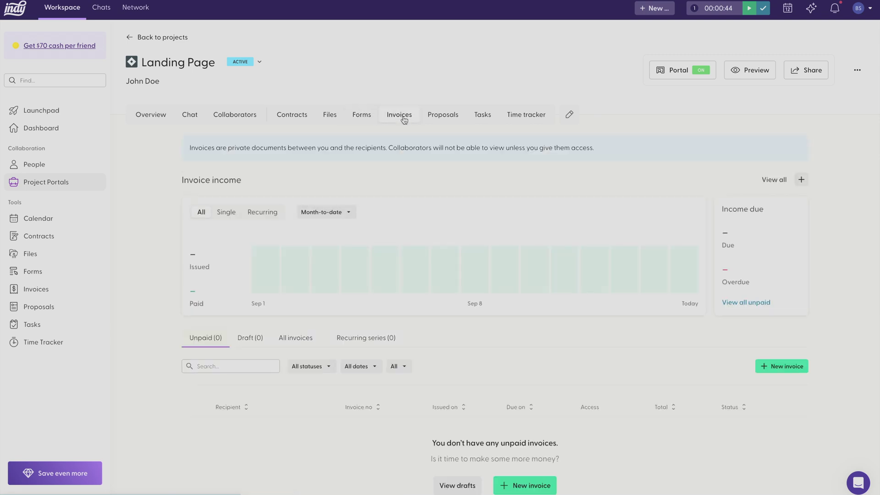
pyautogui.click(441, 120)
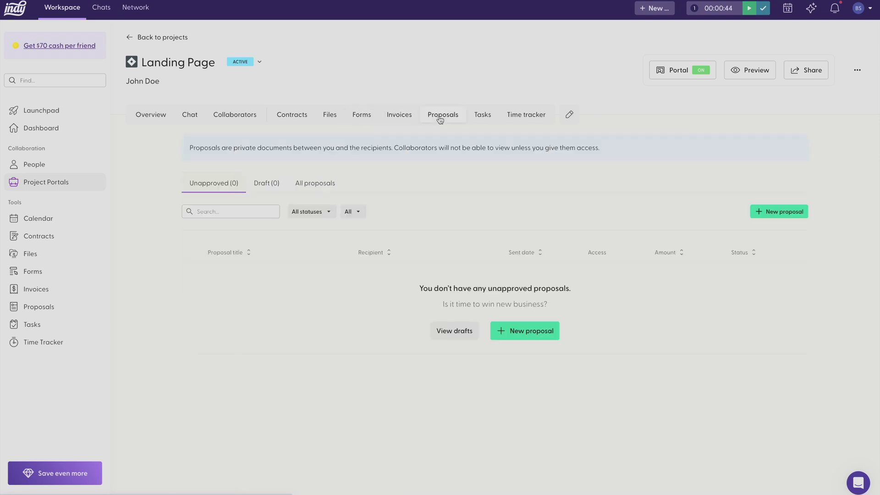
pyautogui.click(484, 121)
pyautogui.click(519, 121)
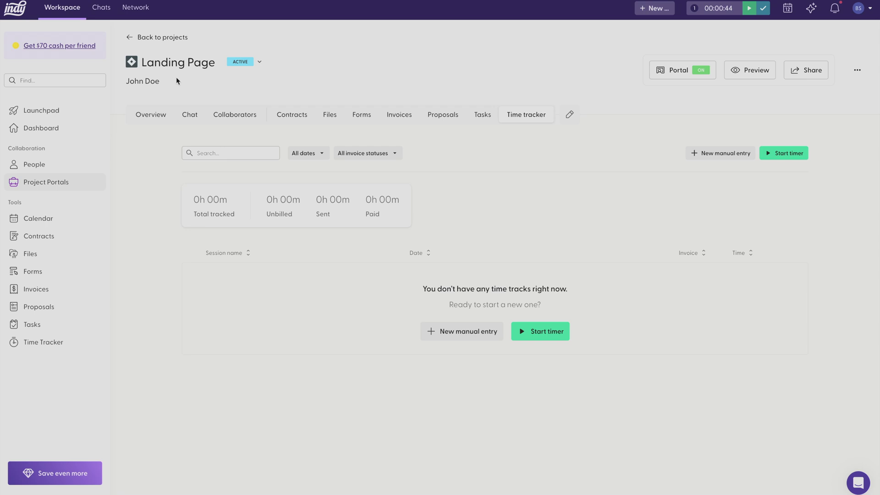
pyautogui.click(262, 62)
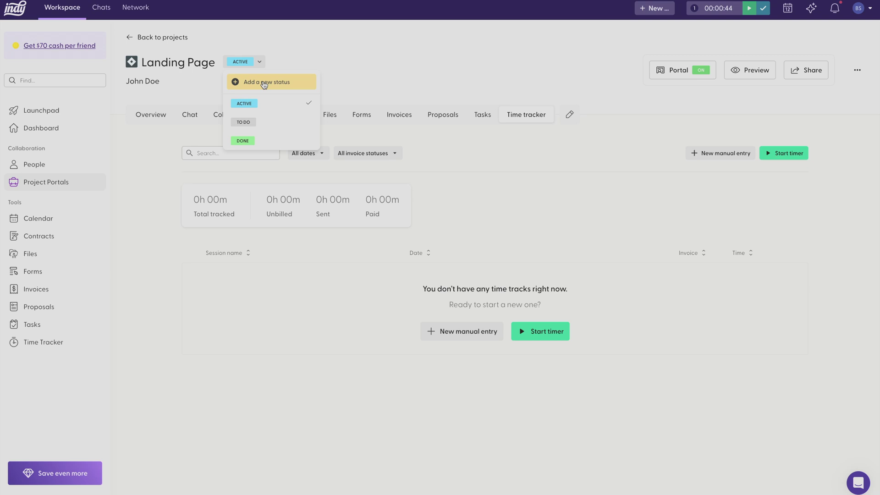
pyautogui.click(366, 77)
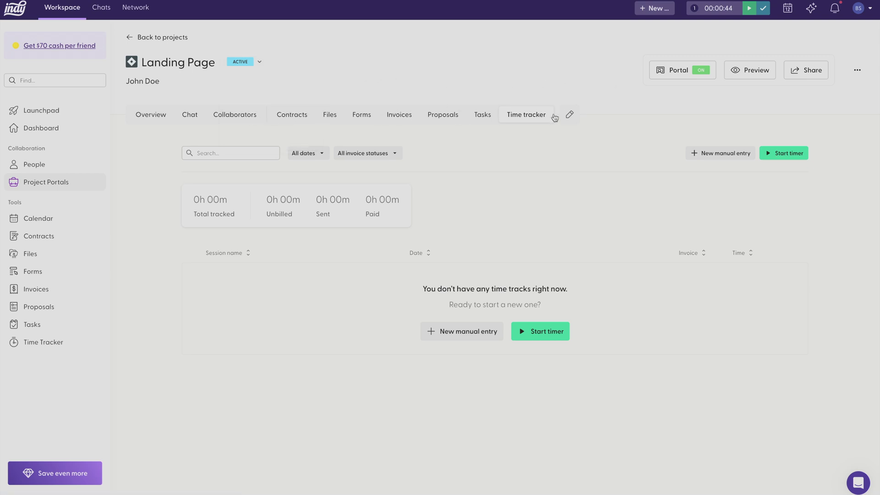
pyautogui.click(569, 118)
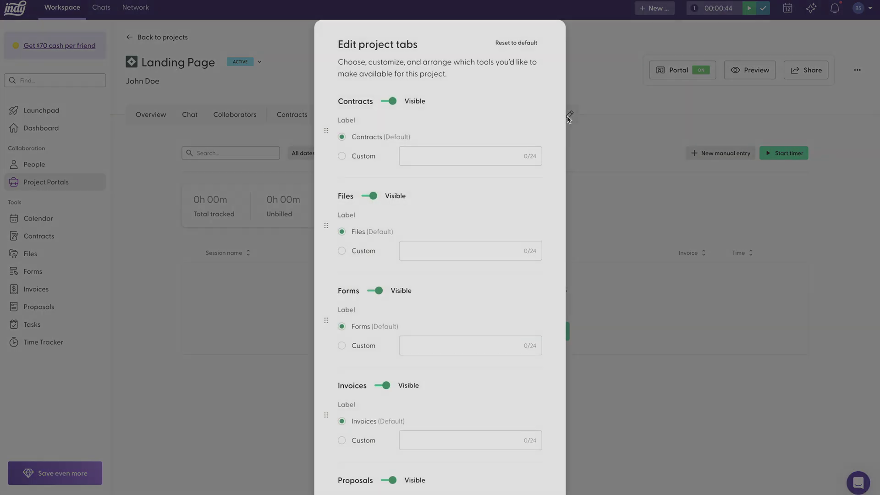
pyautogui.click(388, 102)
pyautogui.click(389, 103)
pyautogui.click(389, 103)
pyautogui.click(389, 103)
pyautogui.click(414, 155)
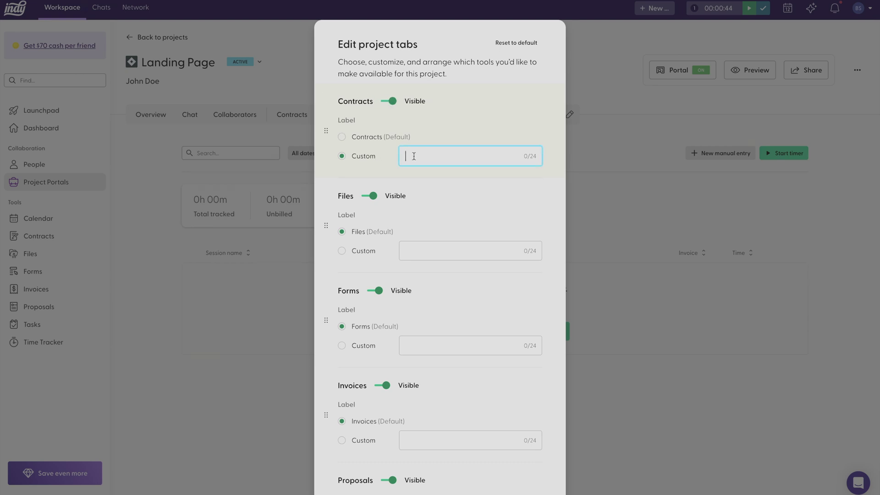
pyautogui.click(343, 138)
pyautogui.scroll(-8, 351, 147)
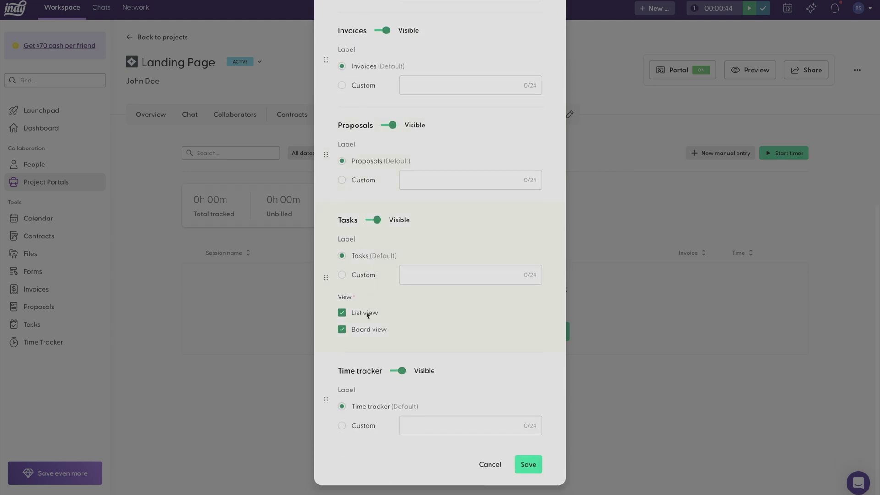
pyautogui.click(527, 464)
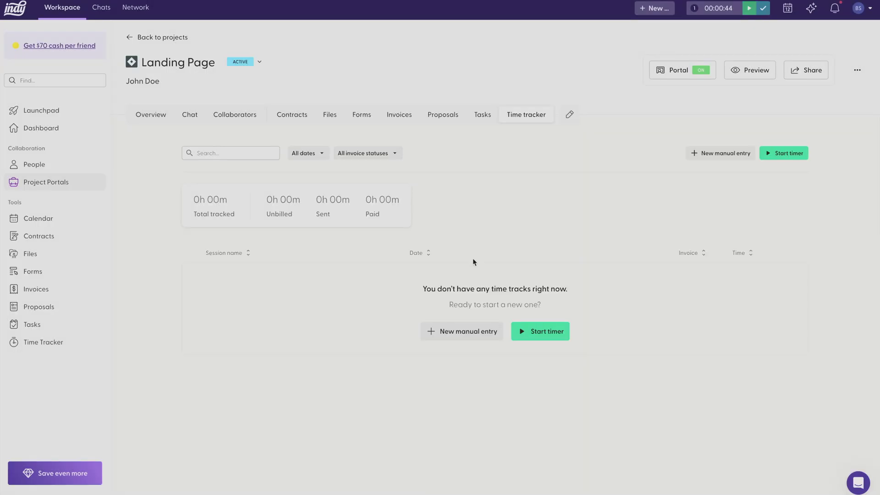
pyautogui.click(110, 57)
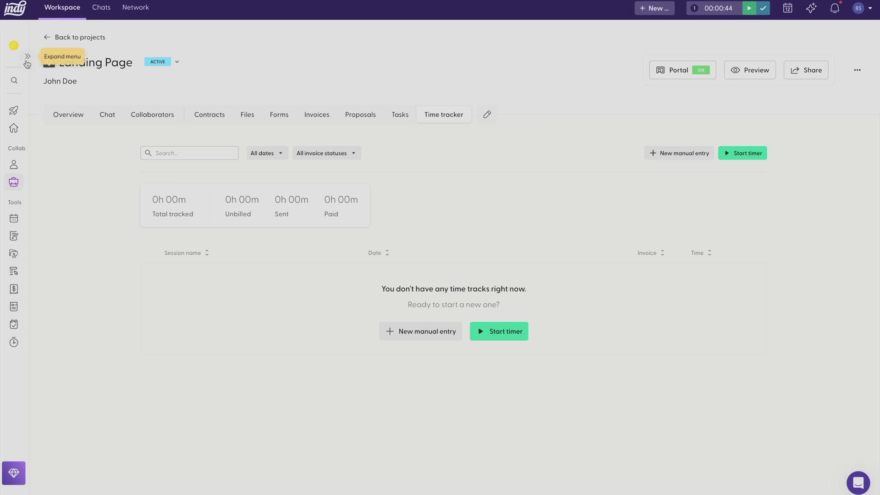
pyautogui.click(26, 60)
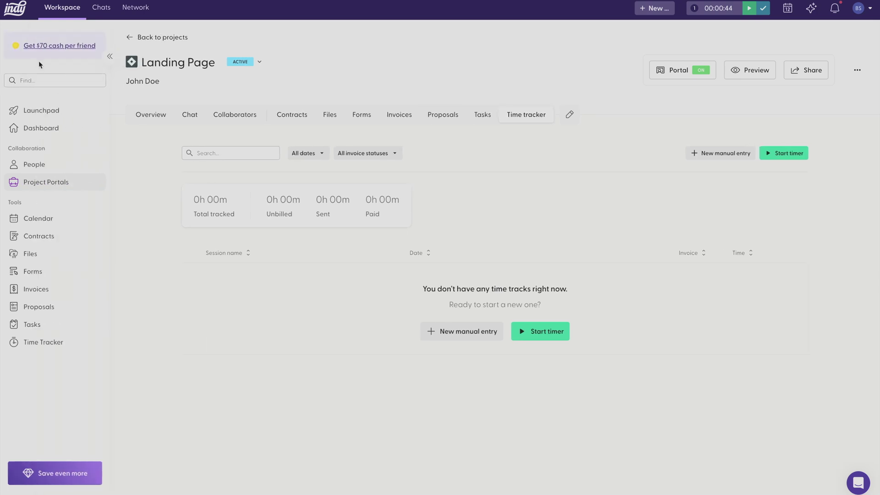
pyautogui.click(856, 78)
pyautogui.click(811, 122)
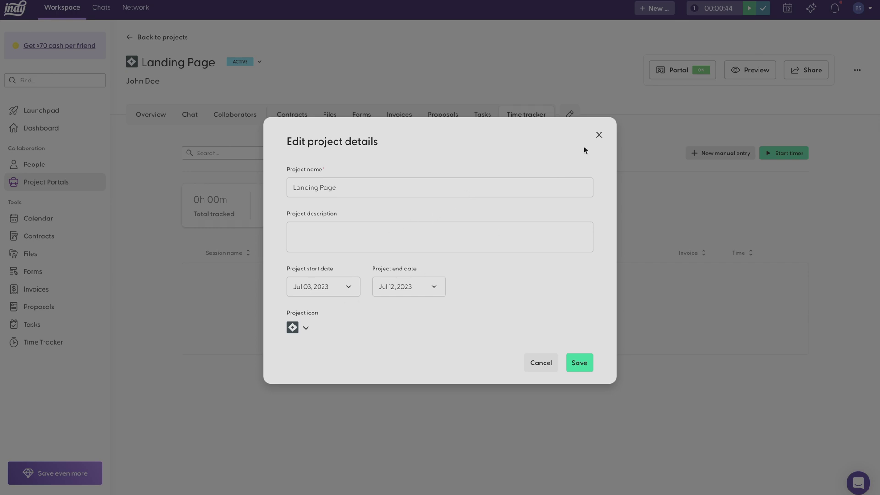
pyautogui.click(599, 134)
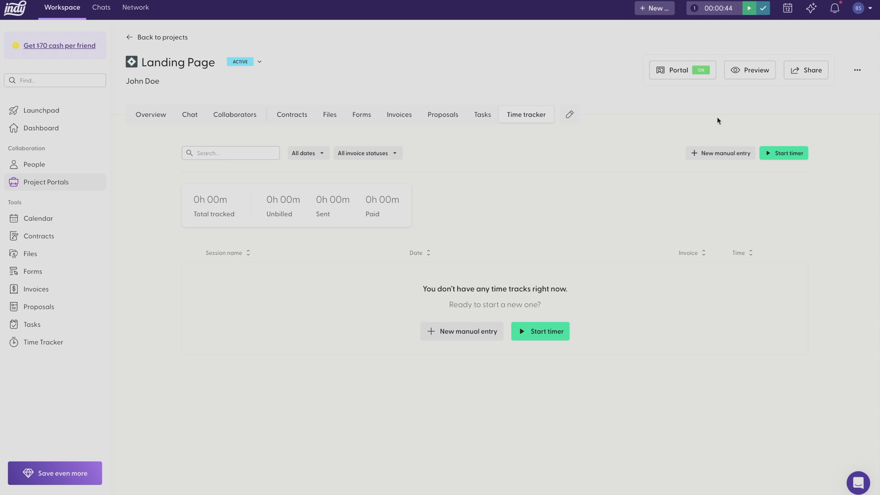